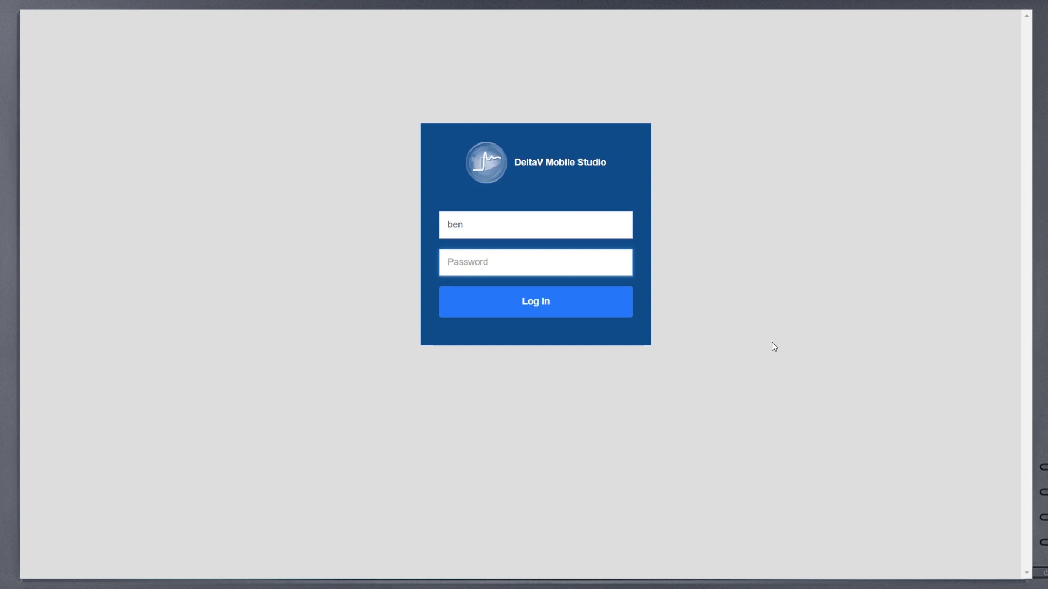
text(•••)
text(•••••)
- Log in, filter to watch lists and bring up the Waves watch list's properties
click(605, 307)
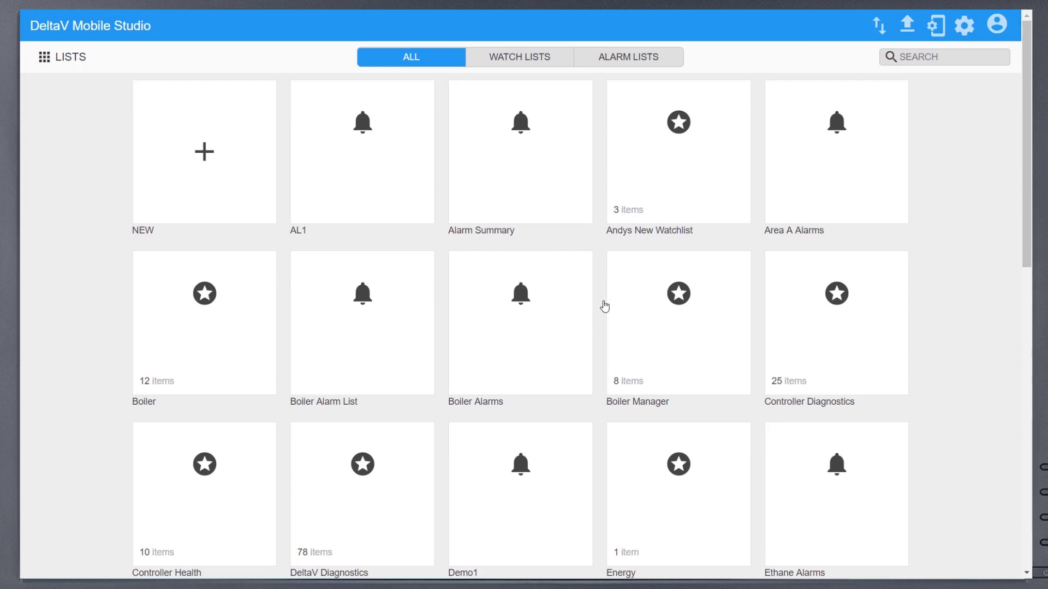
click(520, 56)
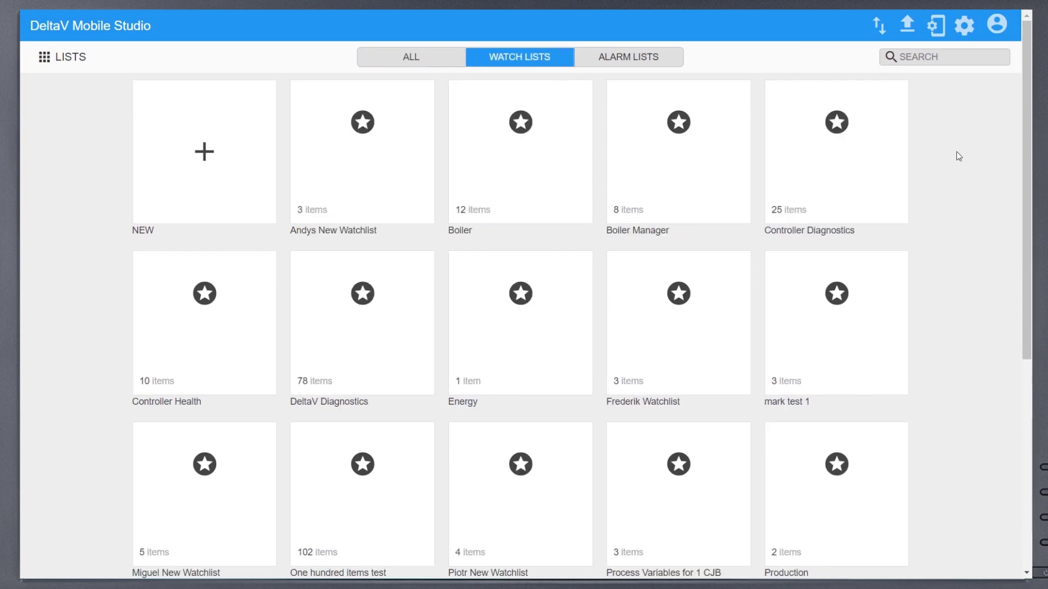
scroll(1014, 322, down, 5)
scroll(1014, 321, down, 3)
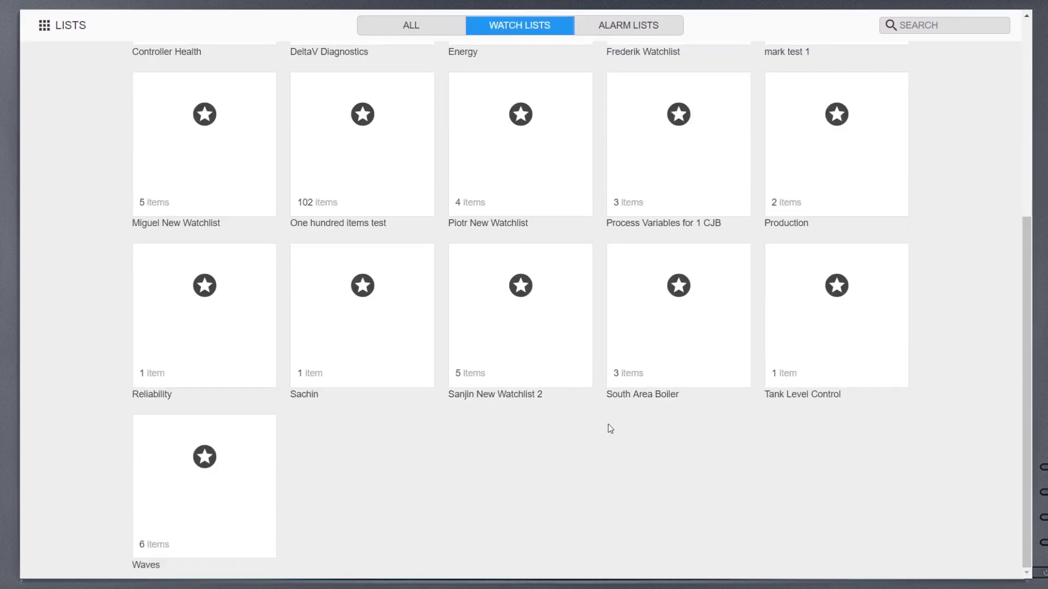
click(205, 455)
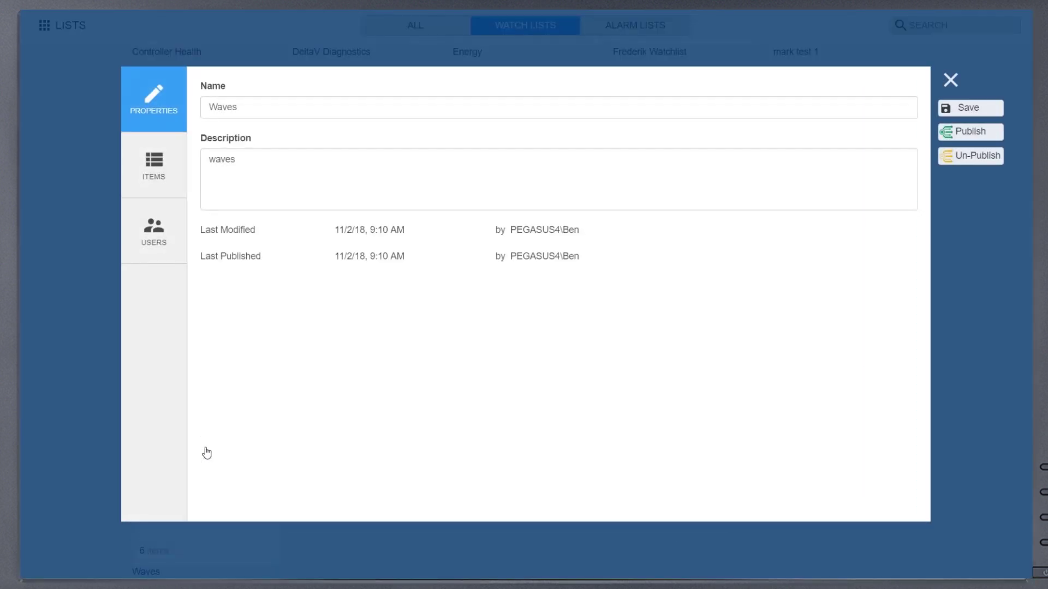
- From the Waves items, reach PID1's notifications and begin a blank notification form
click(164, 172)
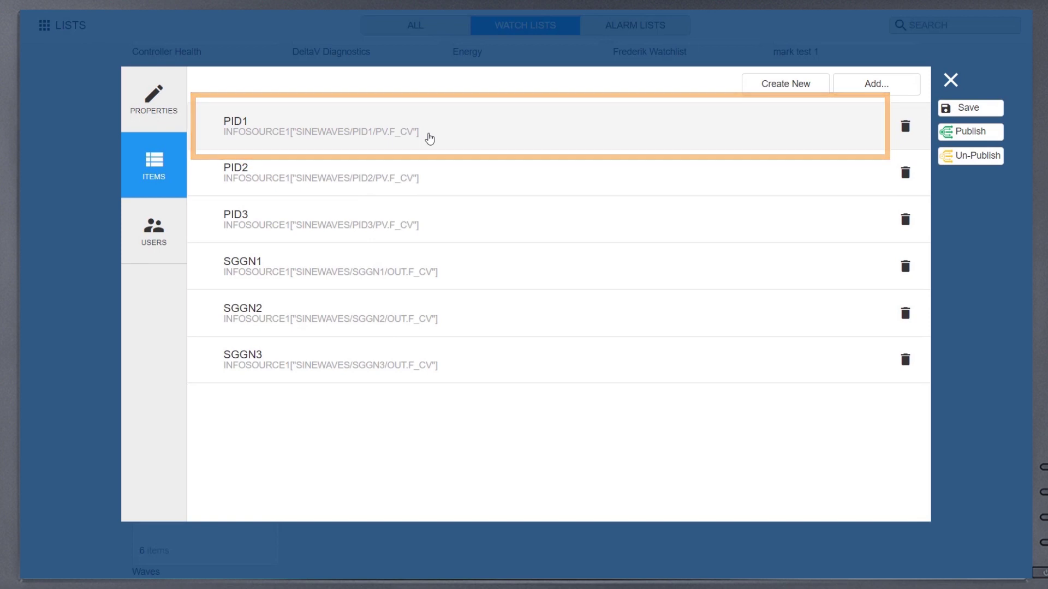
click(430, 139)
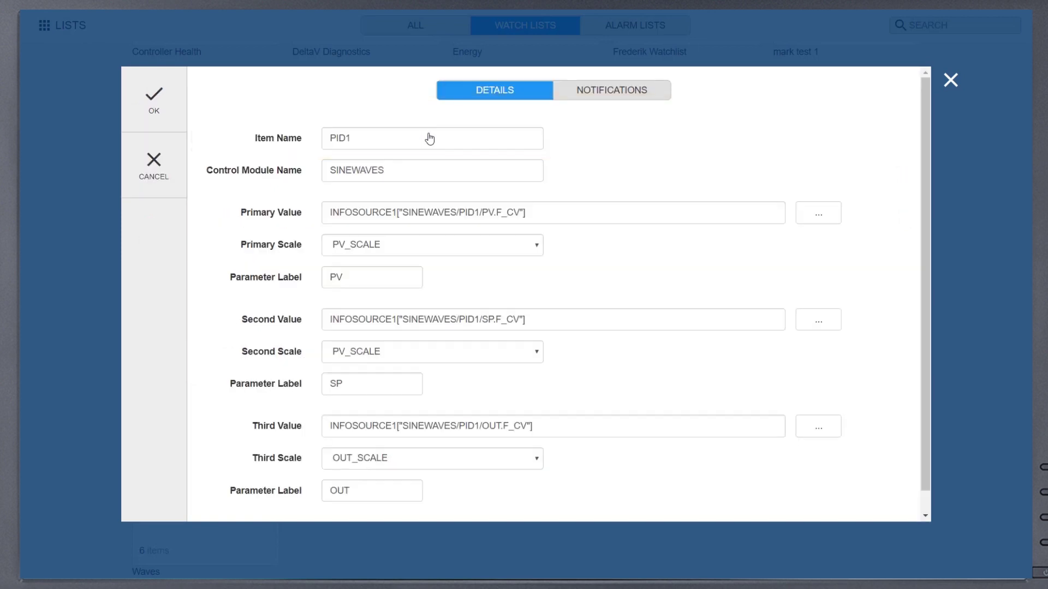
click(567, 96)
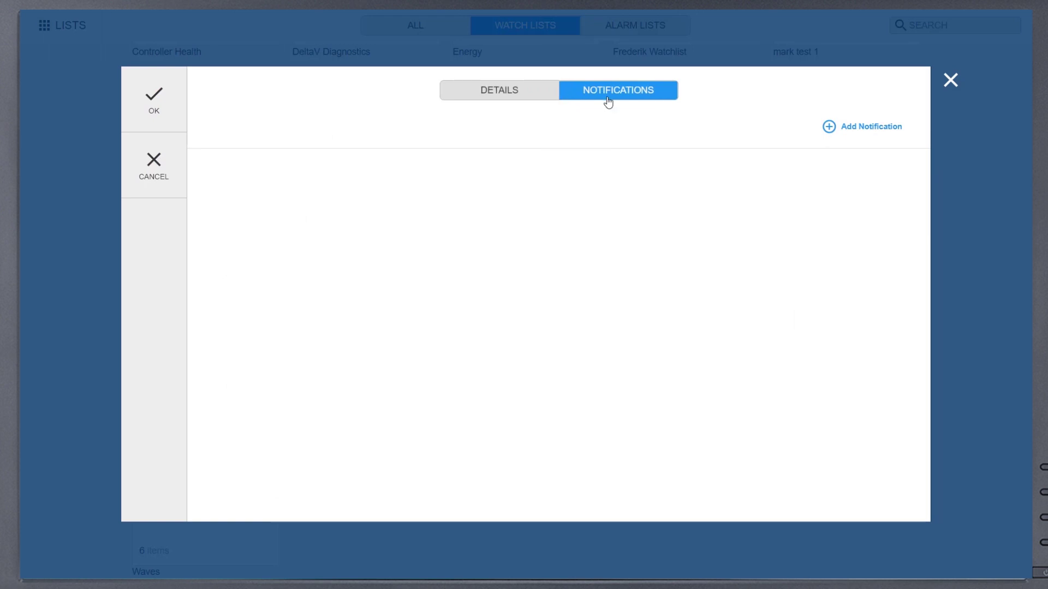
click(830, 140)
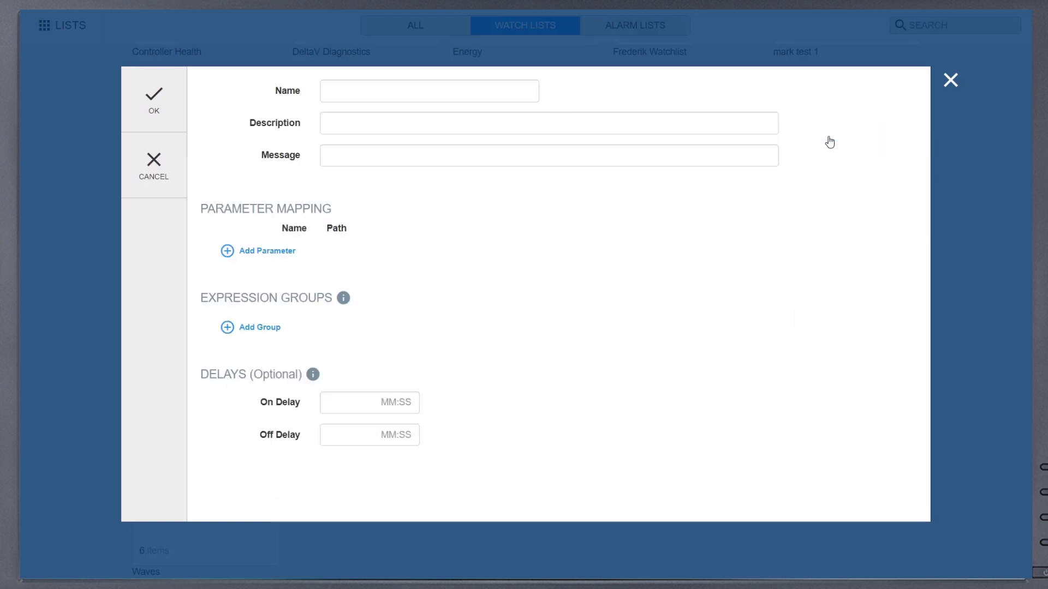
- Fill in name 'New notification', a demo description and the message, then add a parameter row
click(445, 91)
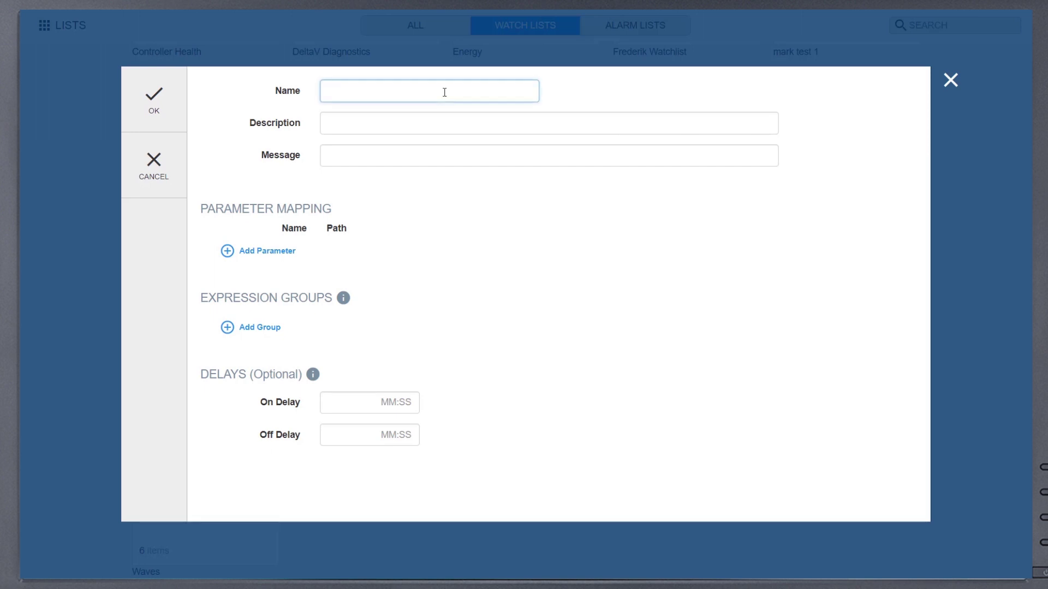
text(New notific)
text(ation)
key(Tab)
text(new notific)
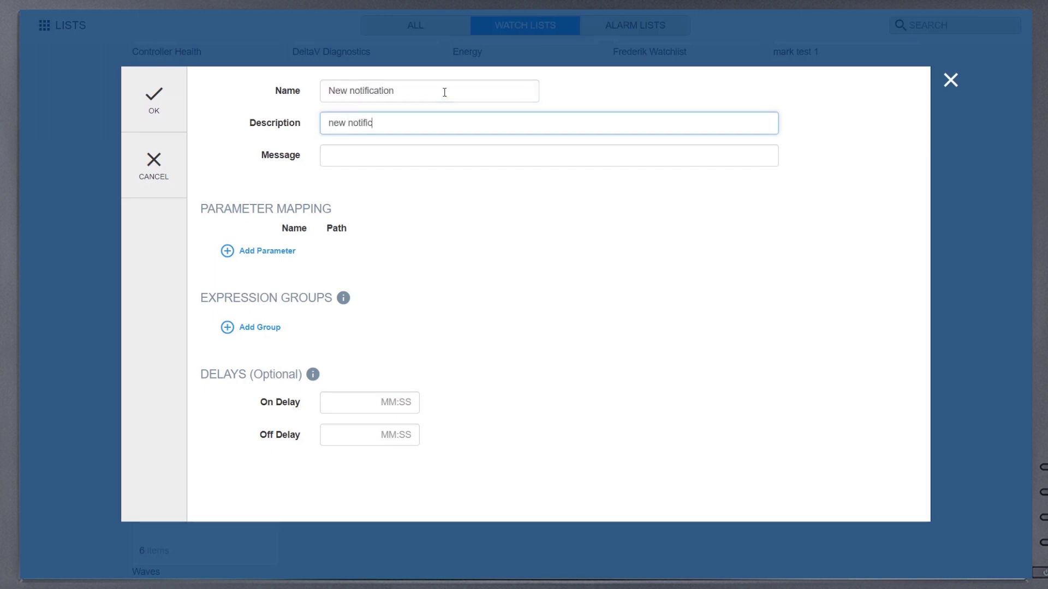
text(ation demo)
key(Tab)
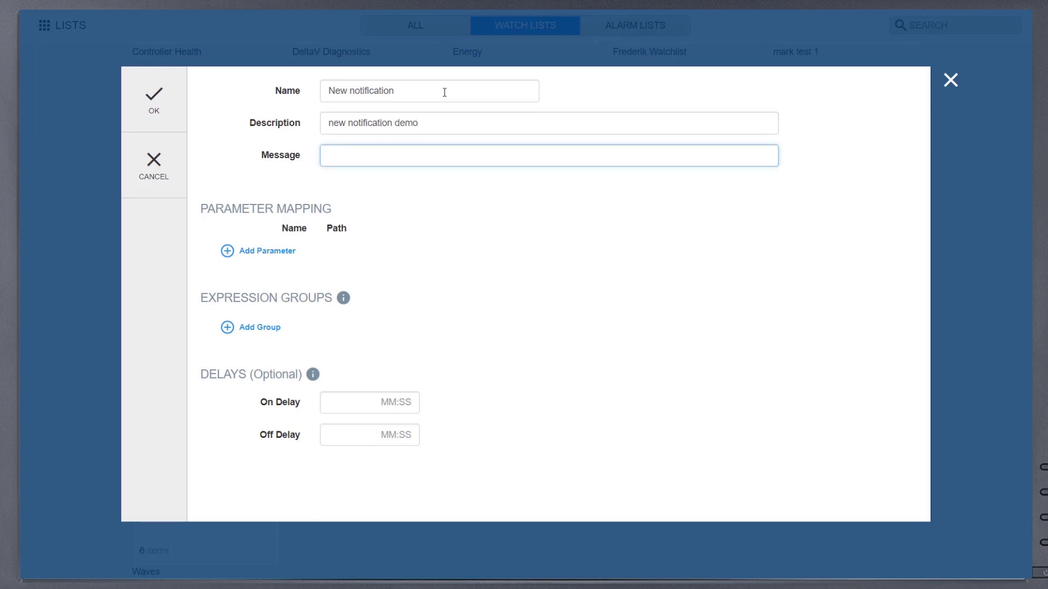
text(the text entered here will appear in the notif)
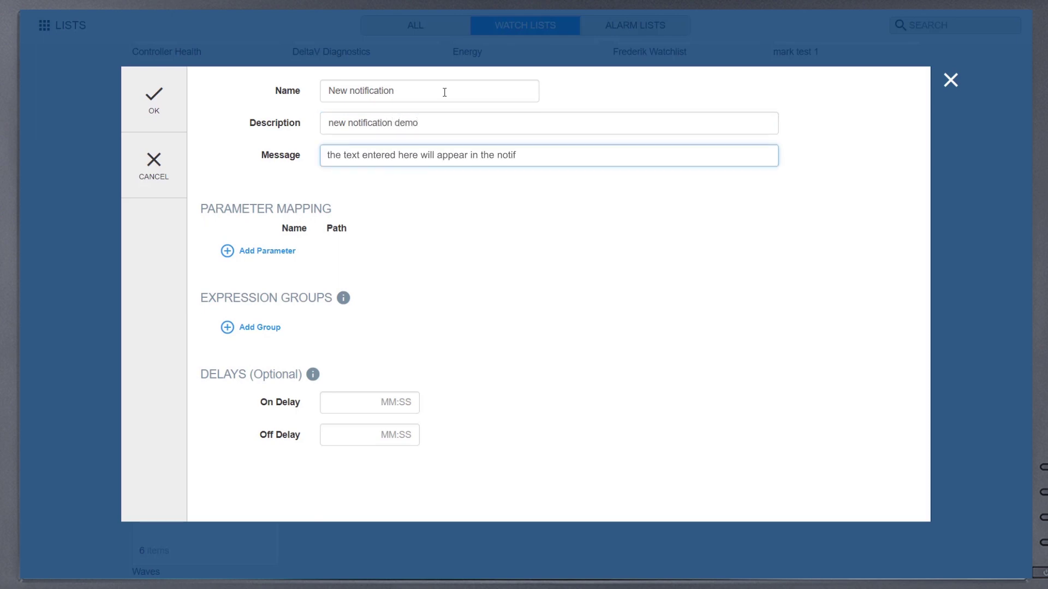
text(ication to your mobile device)
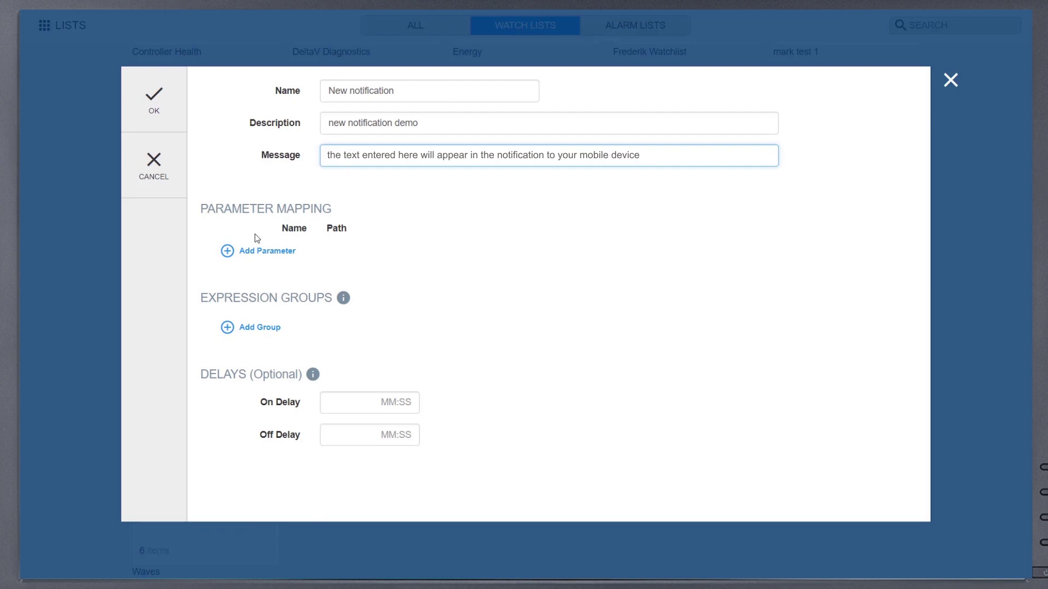
click(230, 251)
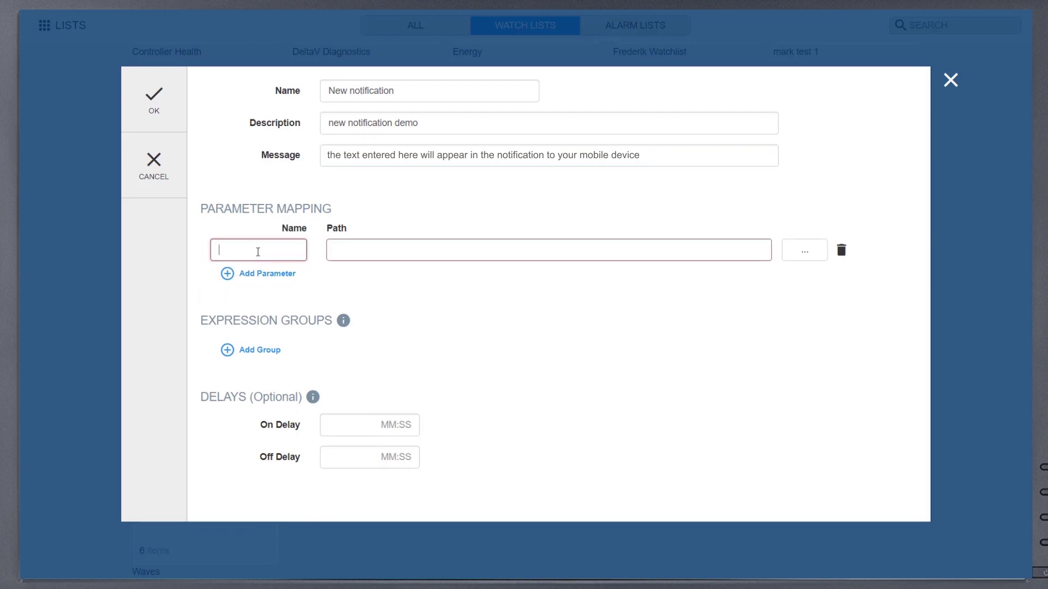
text(PV)
- Map PV to the PID1 PV.F_CV path, add expression group PV > 25 with a 01:00 on delay
key(Tab)
text(INFOSOURCE1["SINEWAVES/PID1/PV.F_CV"])
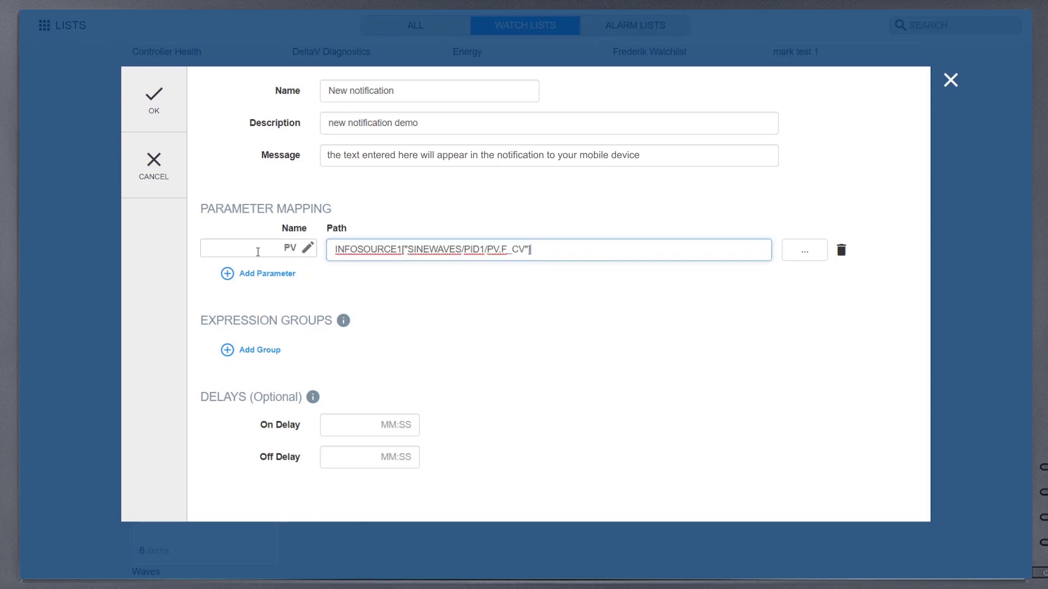
click(229, 354)
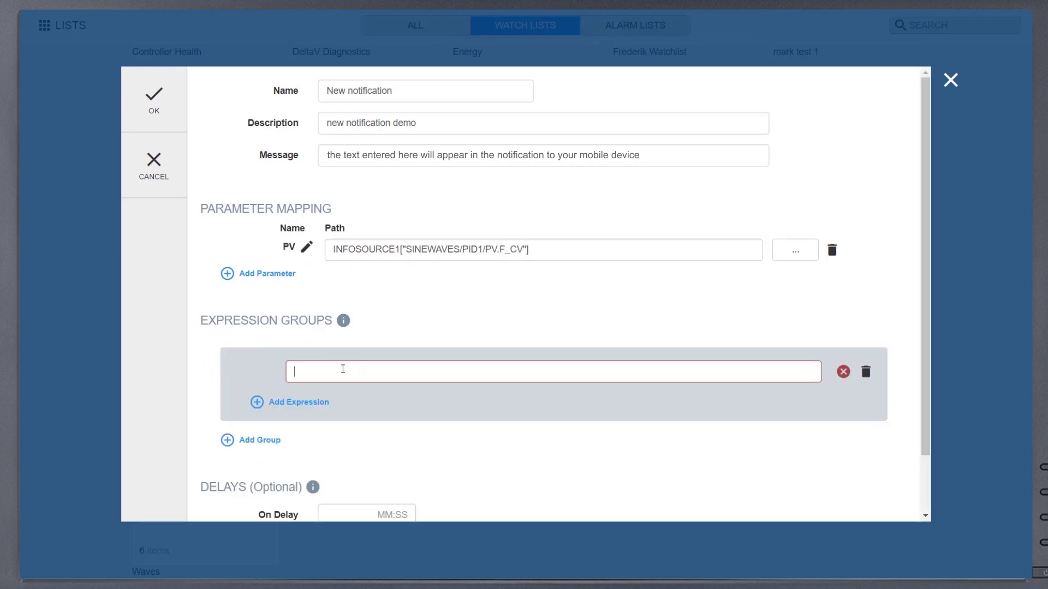
click(343, 369)
text(PV > 2)
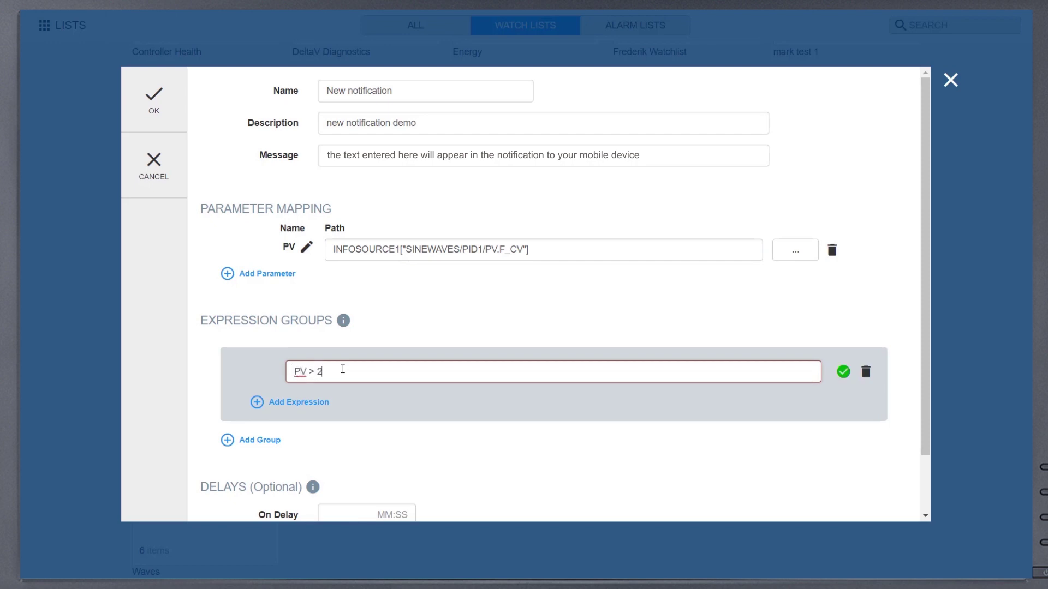
text(5)
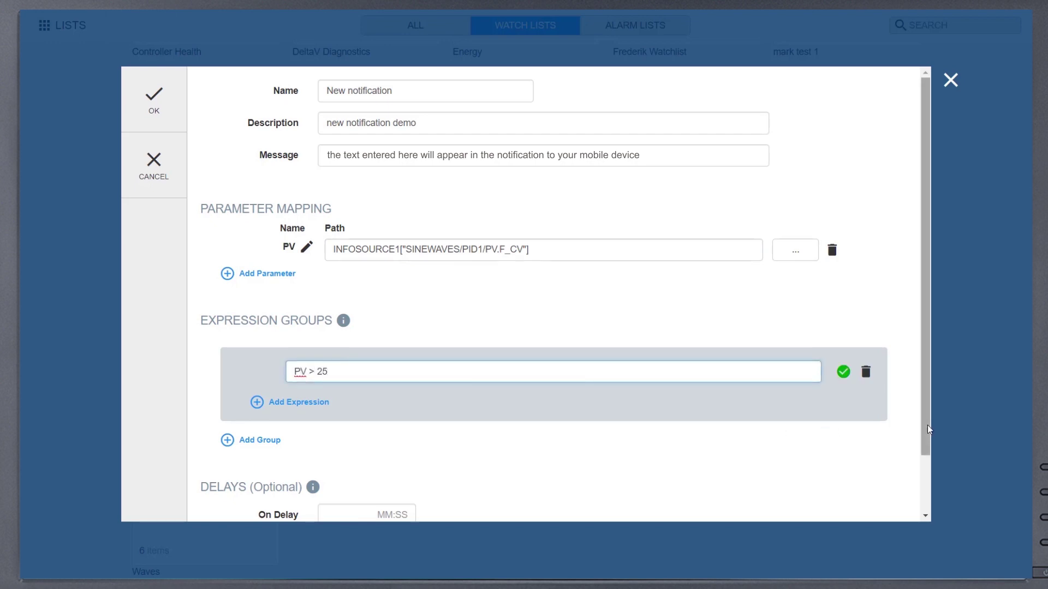
drag(928, 424, 936, 503)
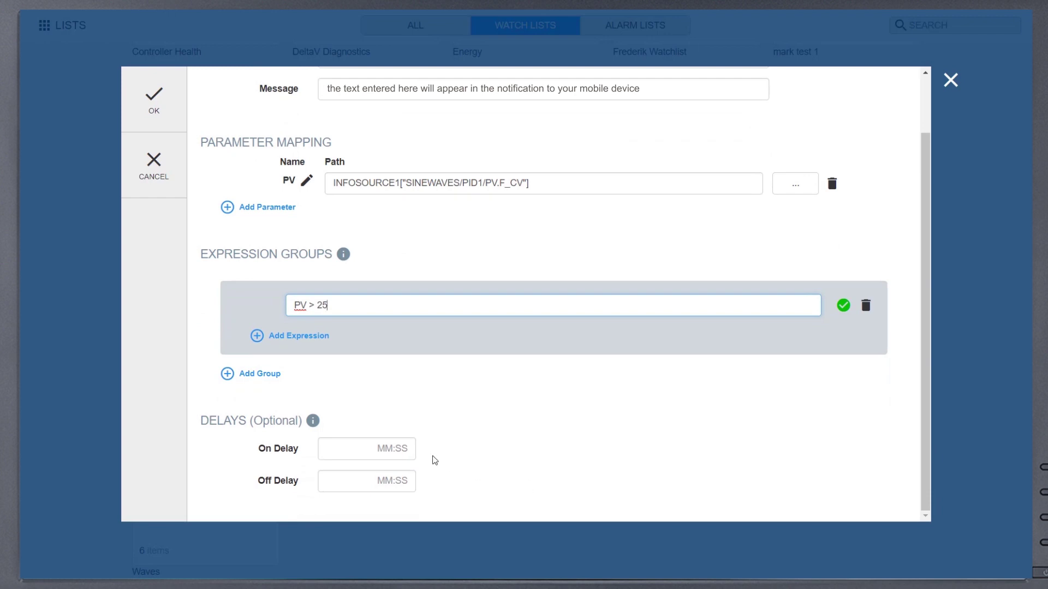
click(380, 448)
text(0100)
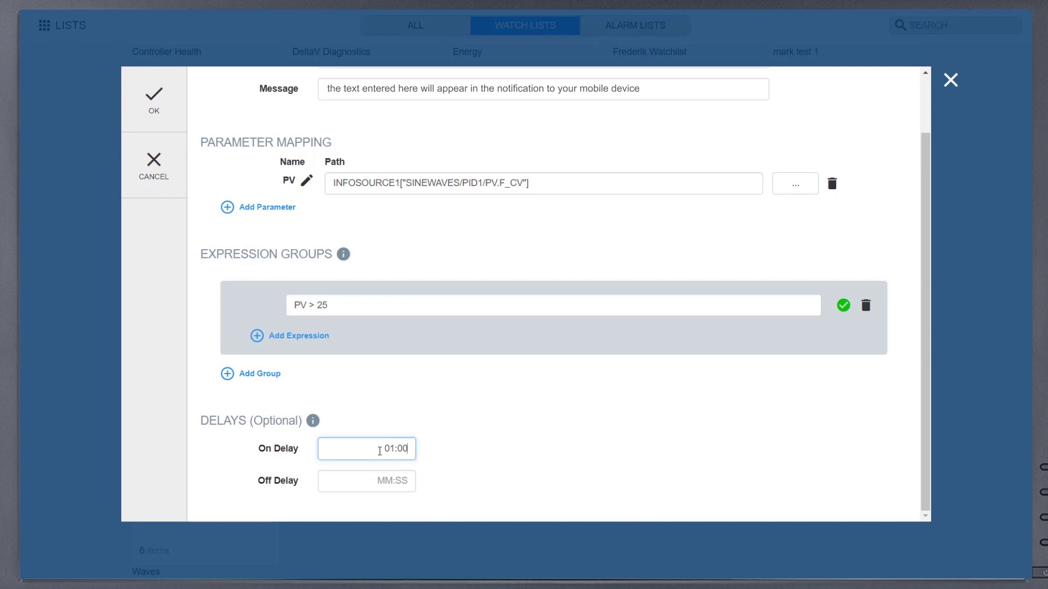
- Accept the notification with OK and switch to the watch list's Users table
click(154, 100)
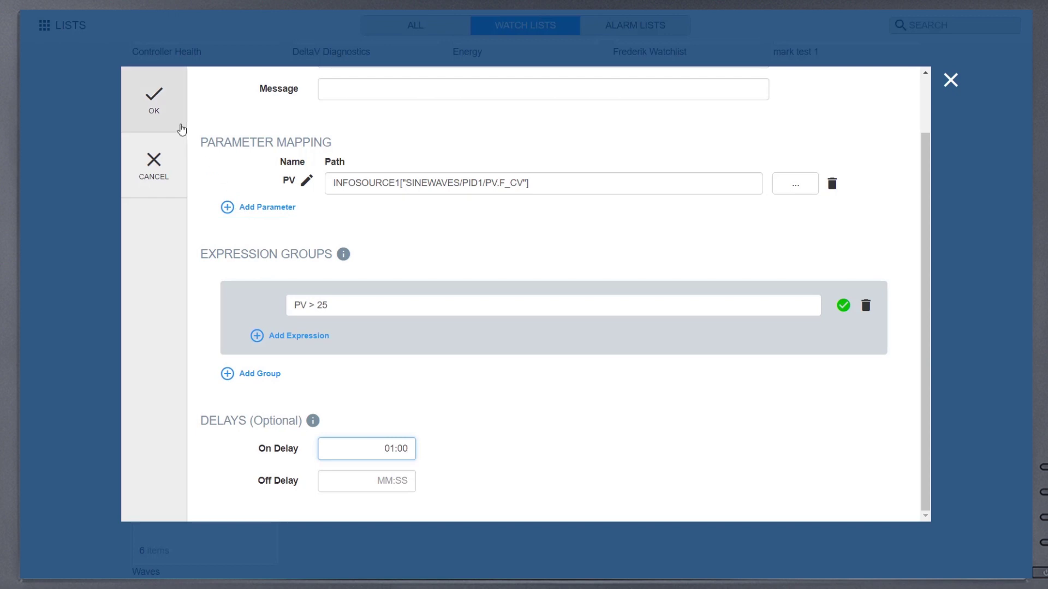
click(182, 128)
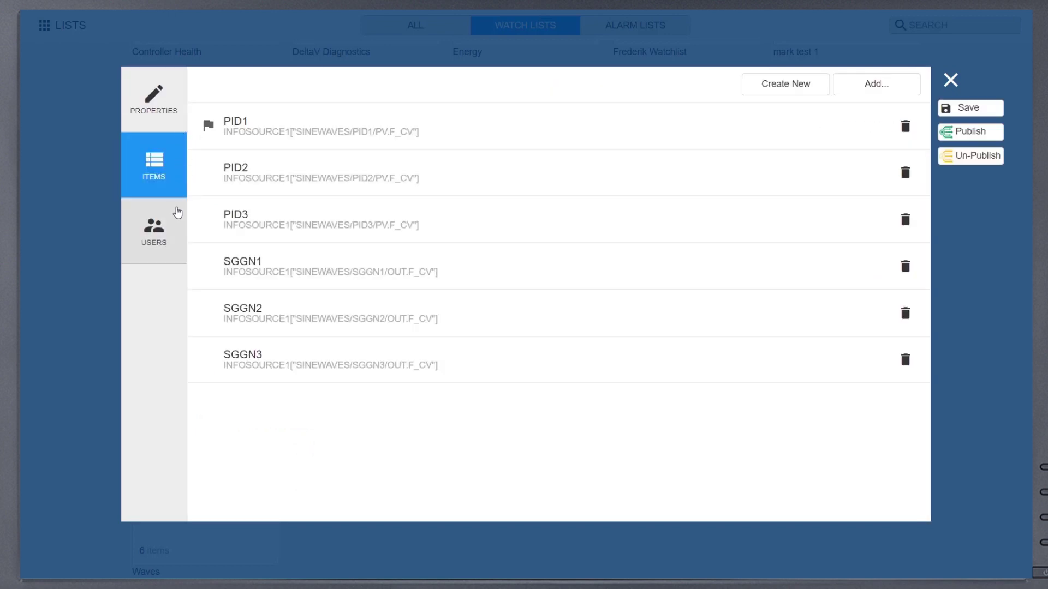
click(177, 212)
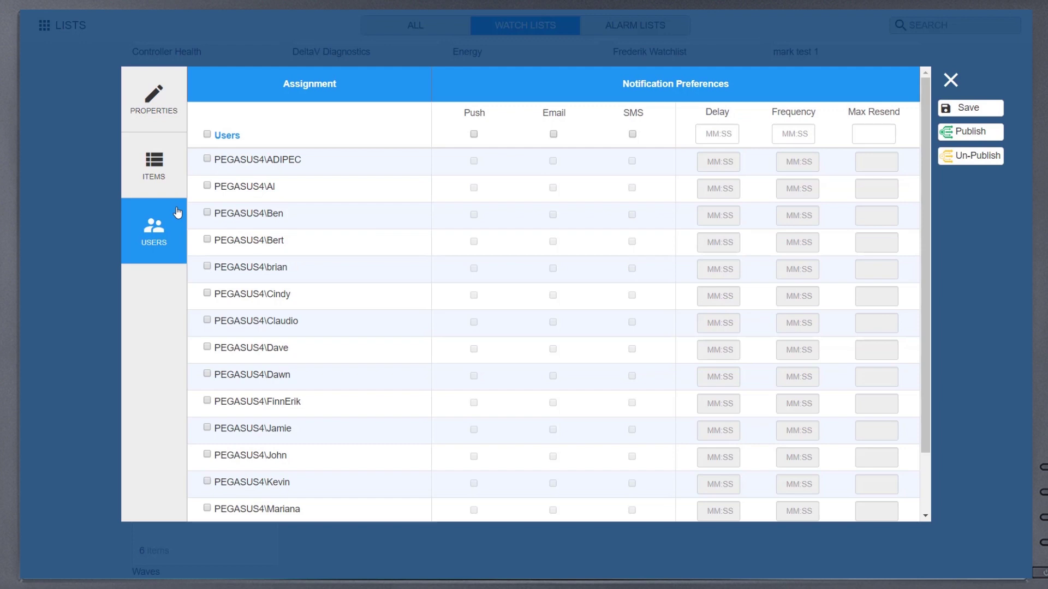
- Assign PEGASUS4\Ben with push, email and SMS alerts and a 01:00 delay
click(207, 213)
click(474, 215)
click(552, 214)
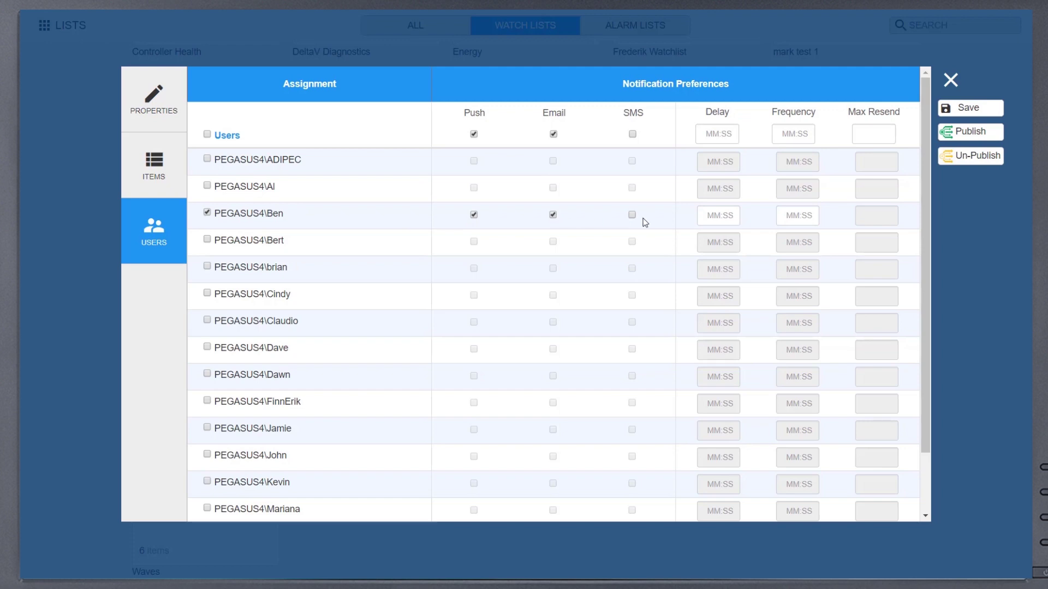
click(709, 215)
text(100)
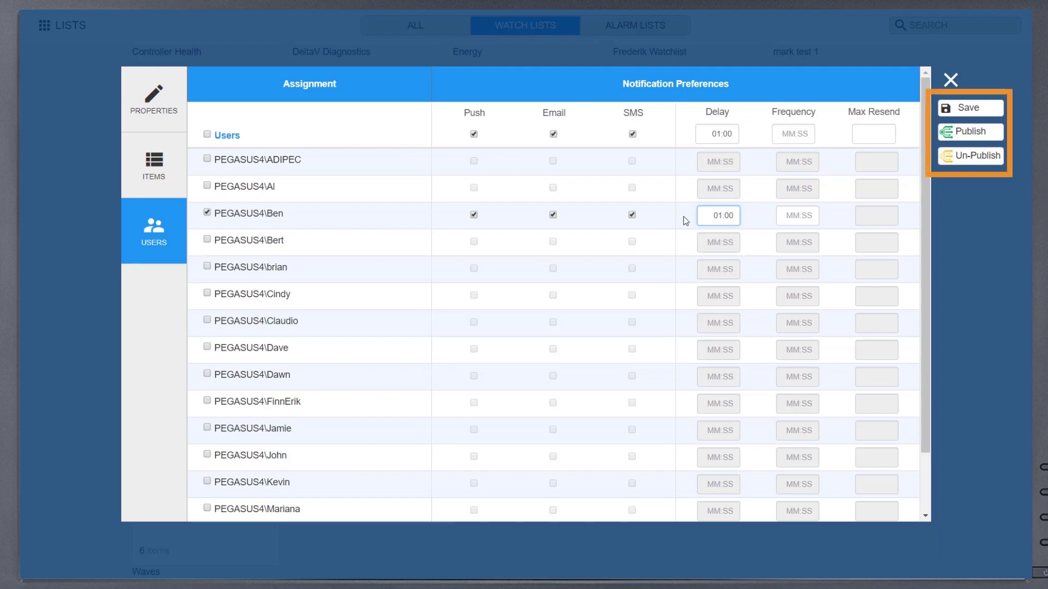
- Save the Waves watch list changes and publish them
click(966, 108)
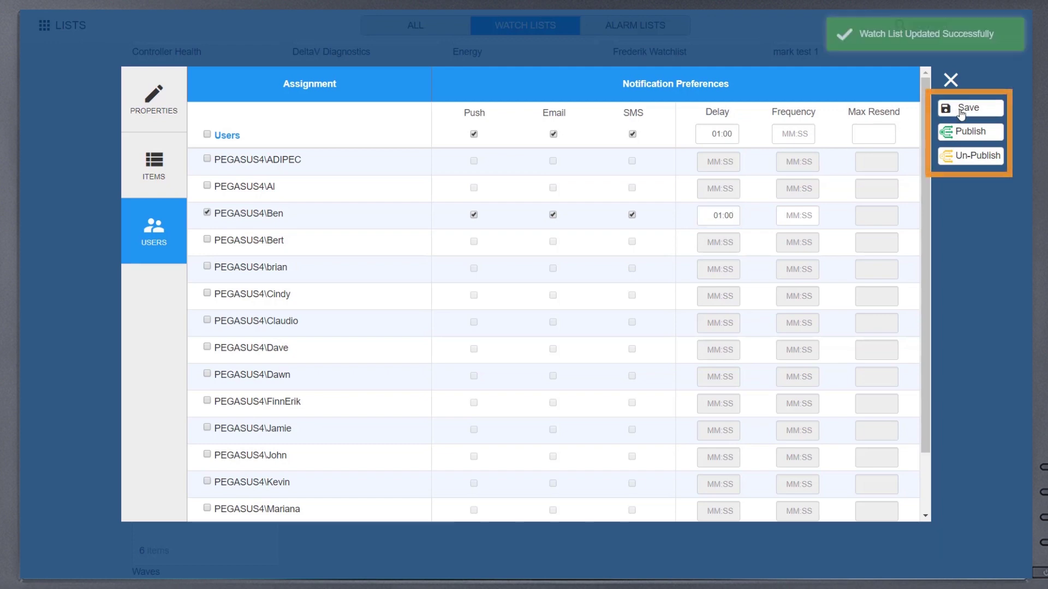
click(966, 132)
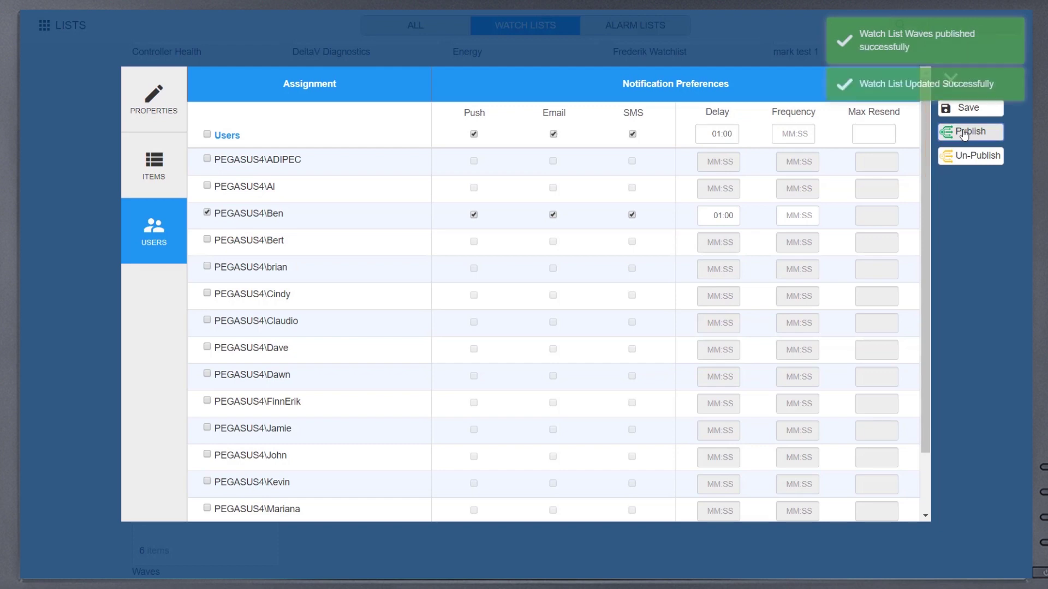